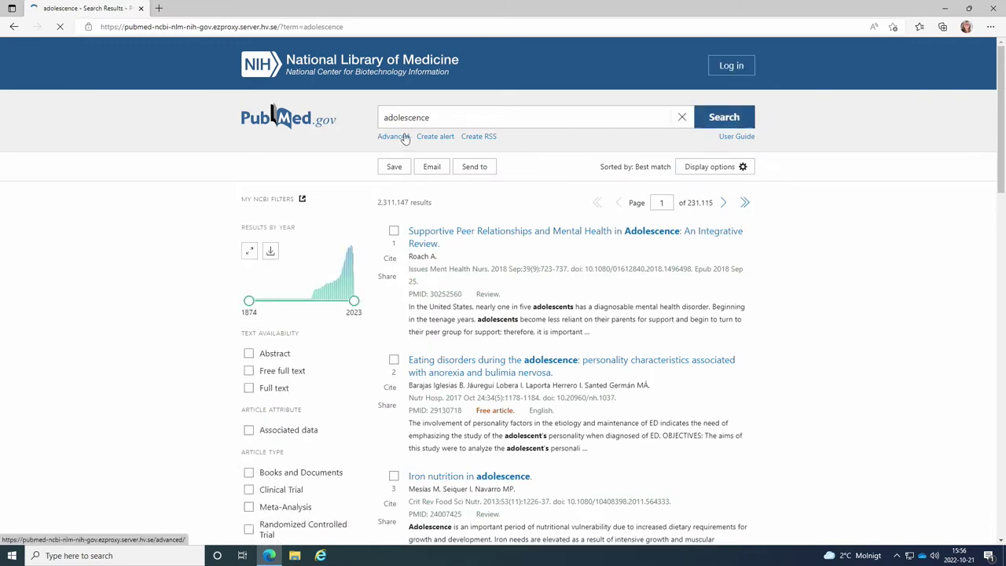
# - Replace the current search term with "experience" and run the search
pyautogui.moveTo(449, 118); pyautogui.dragTo(379, 124)
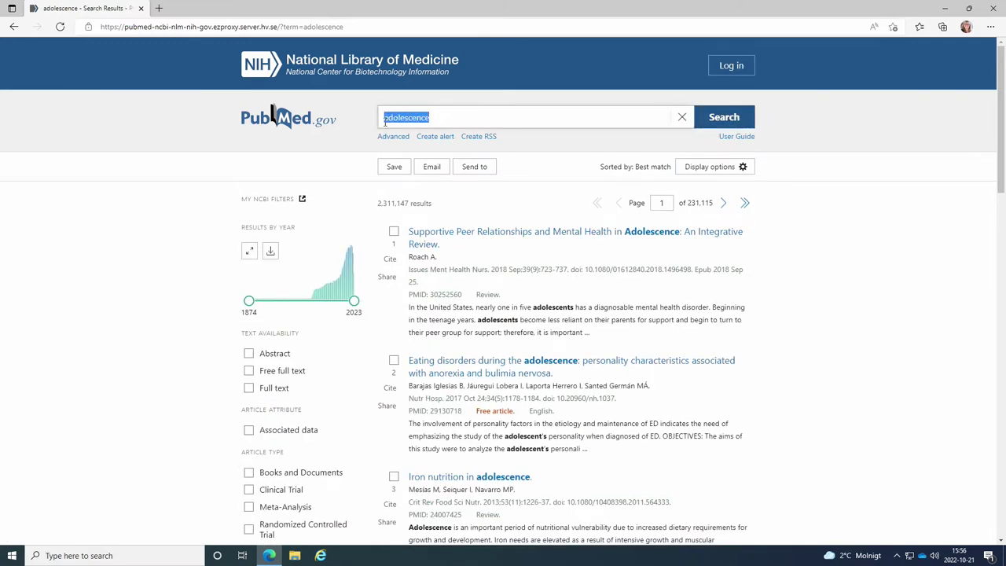
pyautogui.write('experiein')
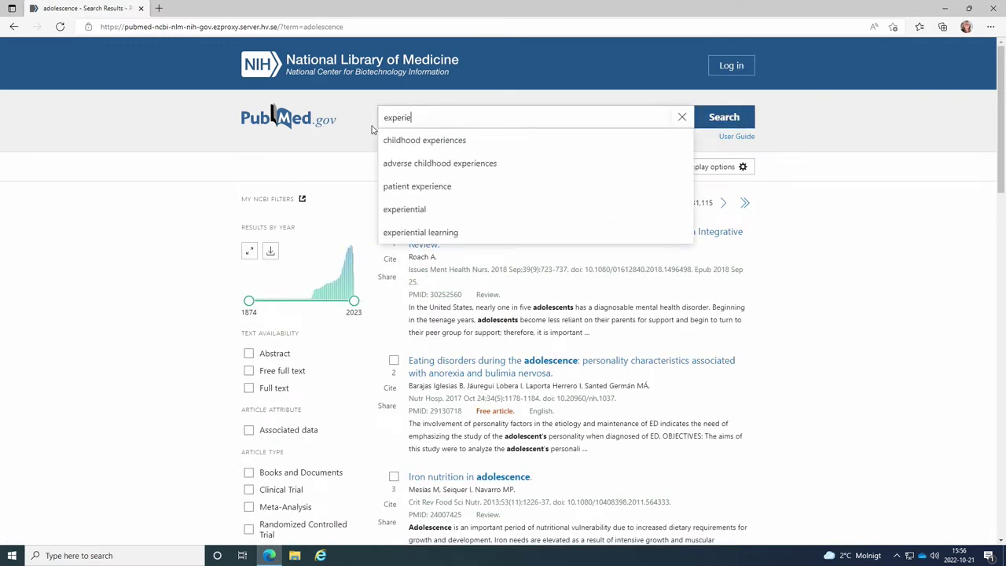
pyautogui.press('BackSpace')
pyautogui.press('BackSpace')
pyautogui.write('ence')
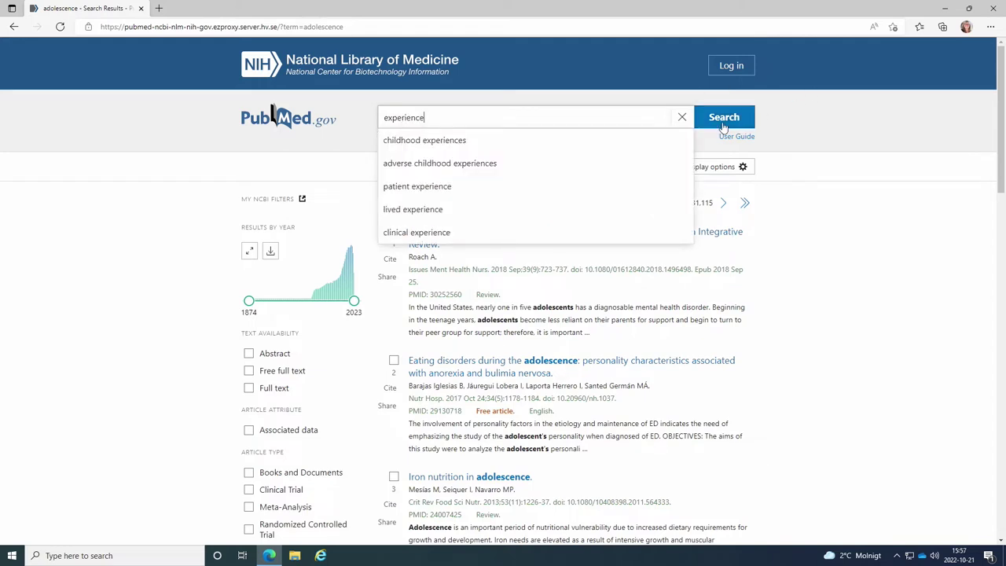
pyautogui.click(724, 124)
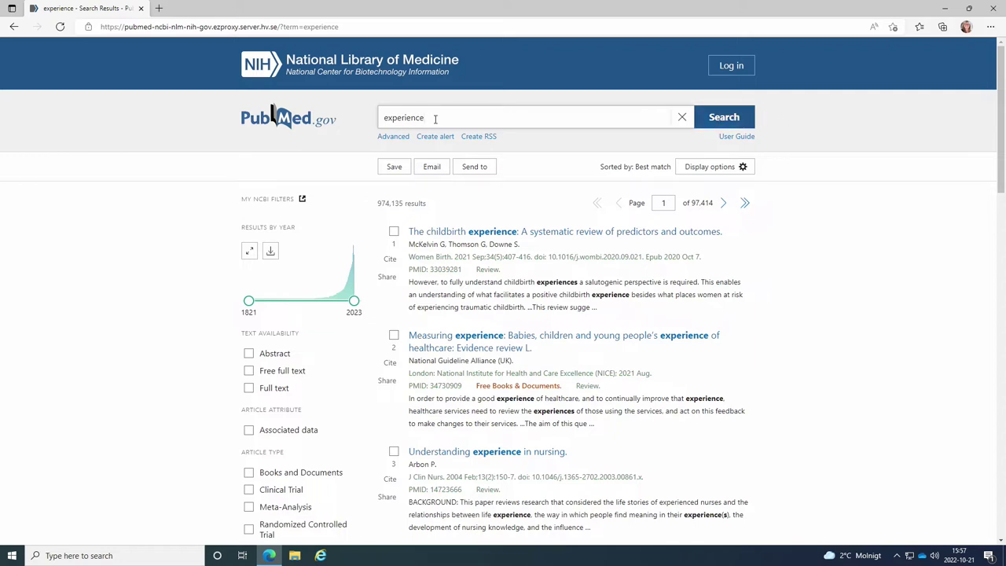
# - Run a separate search for the term "nurse"
pyautogui.moveTo(435, 118); pyautogui.dragTo(368, 124)
pyautogui.write('nurse')
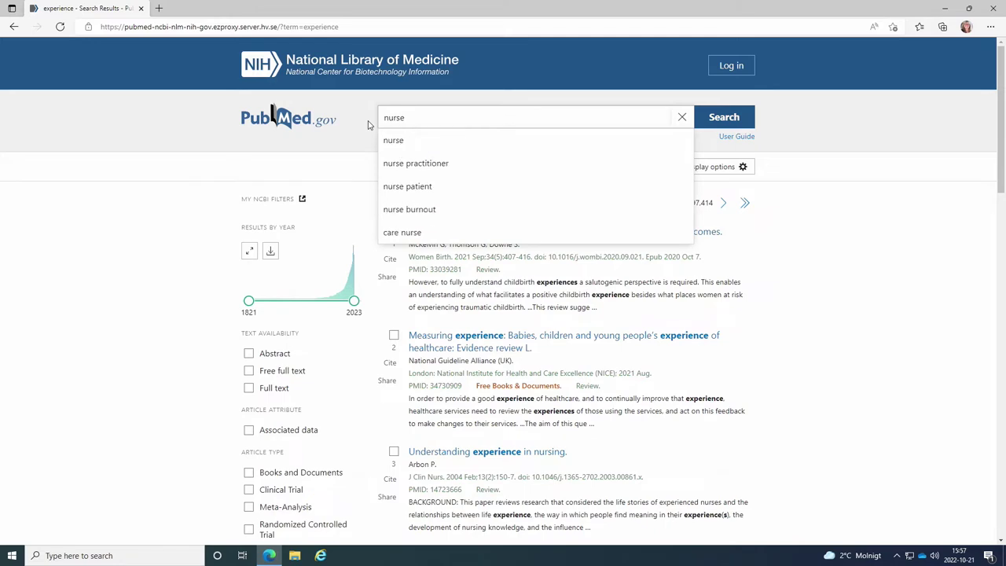
pyautogui.press('Return')
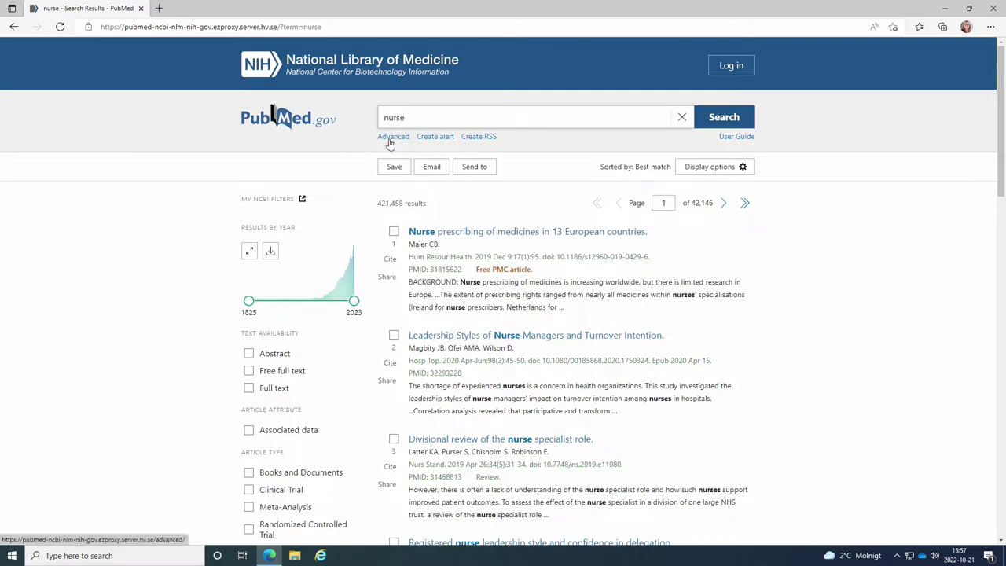
# - Open the advanced search builder and go to the search history
pyautogui.click(389, 140)
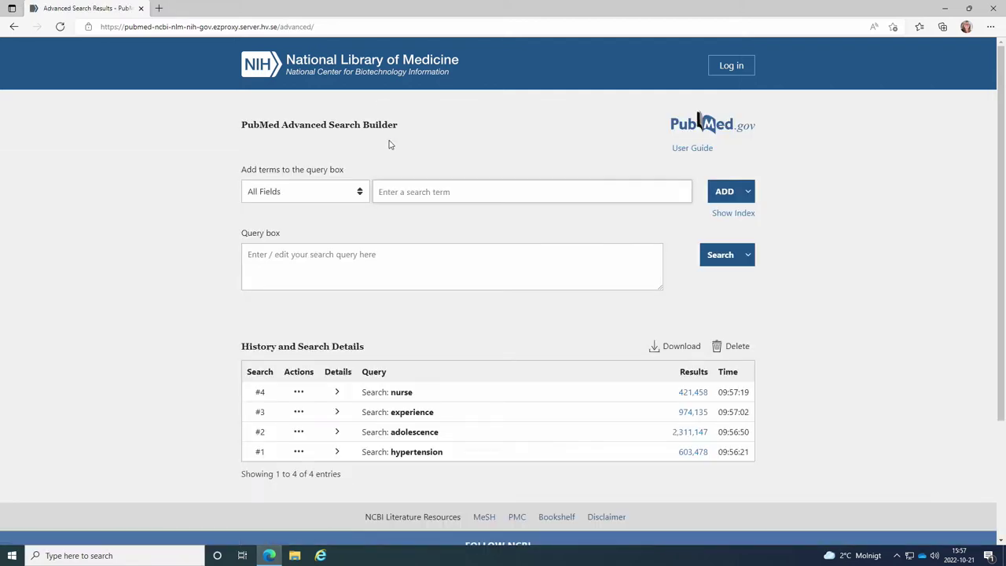
pyautogui.scroll(-1, 417, 271)
pyautogui.scroll(-2, 417, 271)
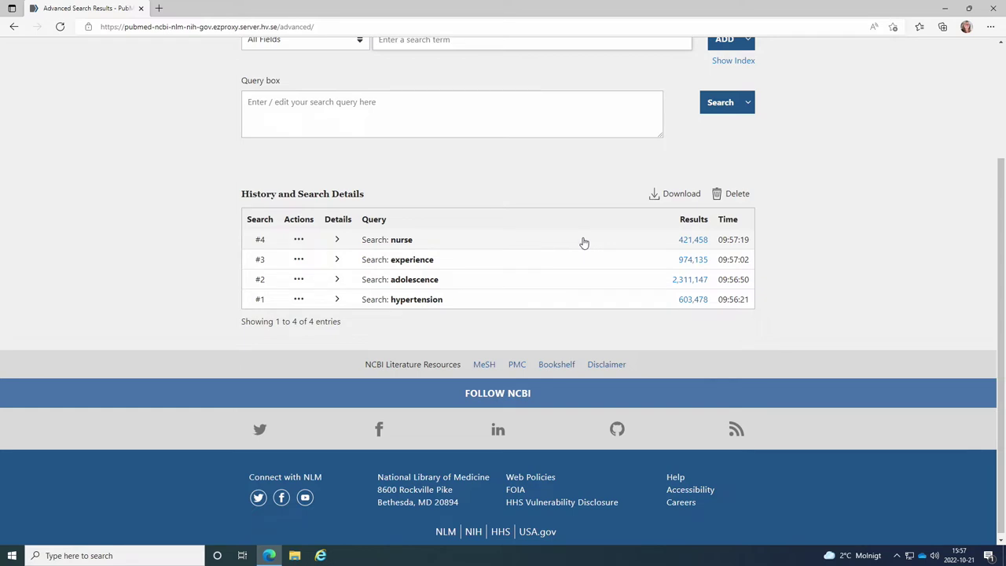
# - Examine the query details and term translations of the nurse, experience, adolescence and hypertension searches in the history
pyautogui.click(338, 239)
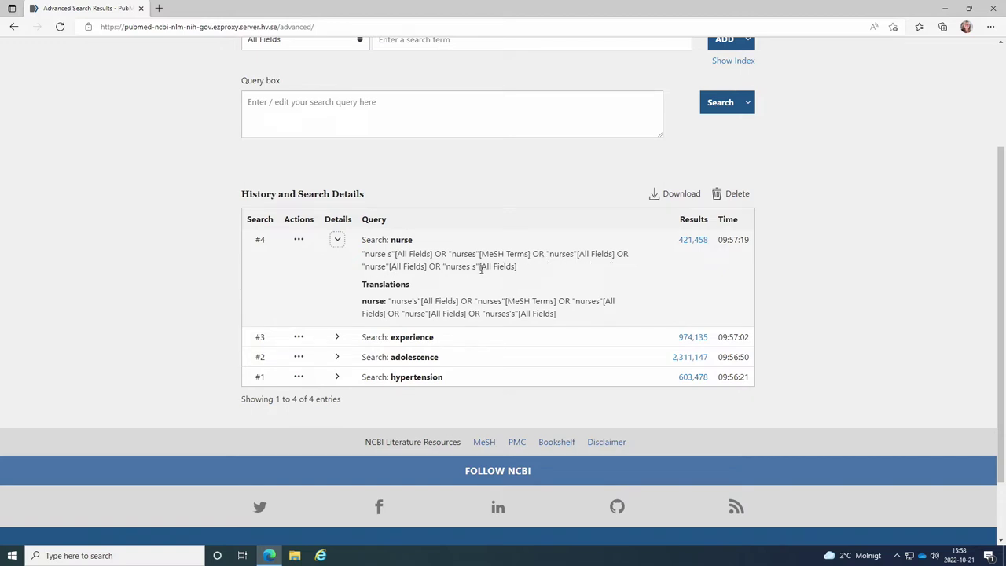
pyautogui.click(336, 338)
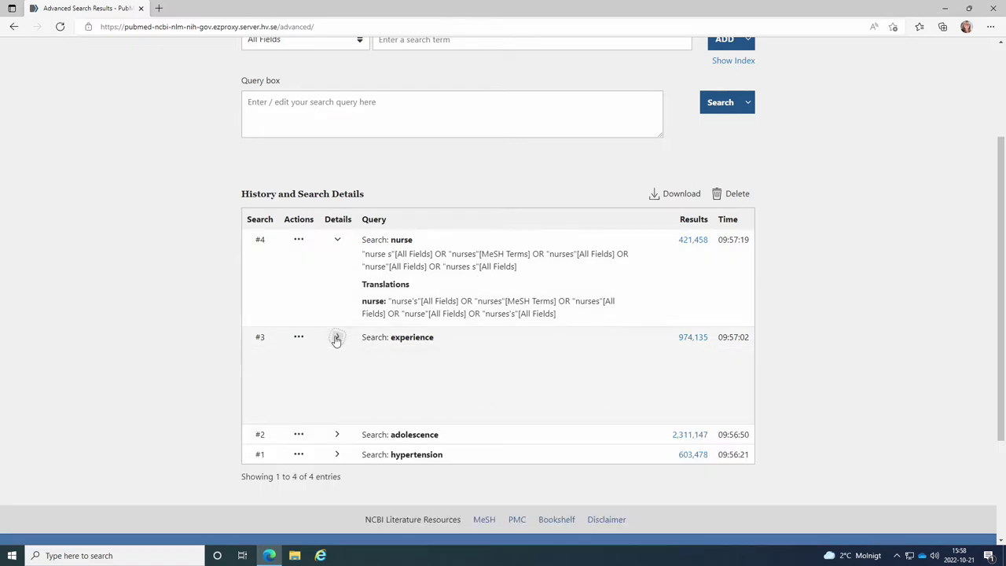
pyautogui.scroll(-1, 336, 340)
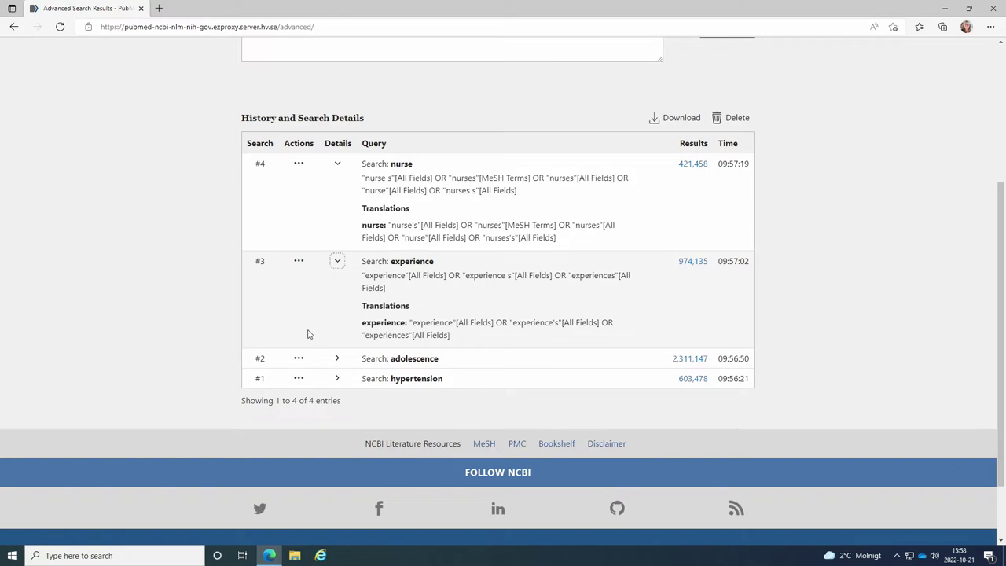
pyautogui.click(337, 360)
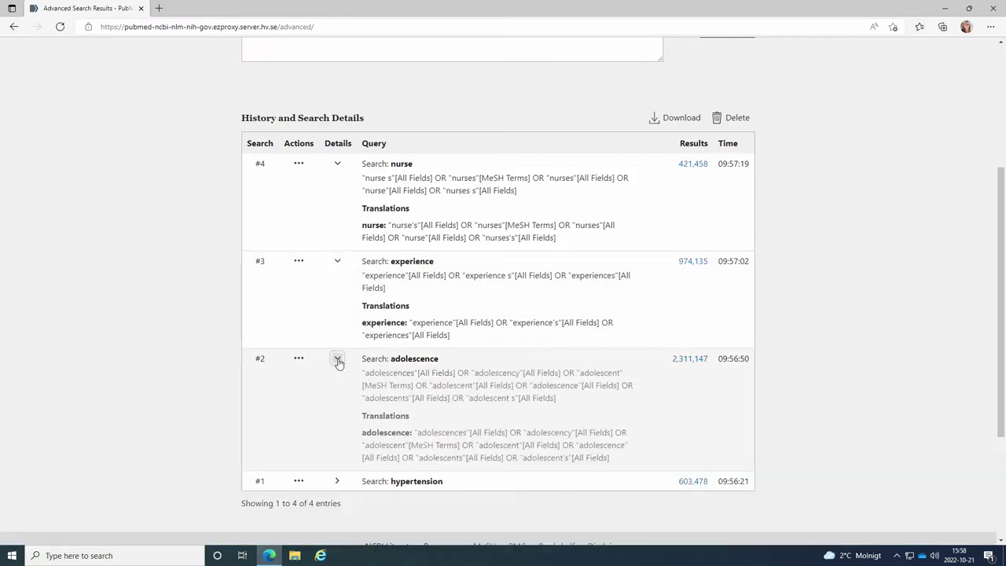
pyautogui.scroll(-2, 337, 363)
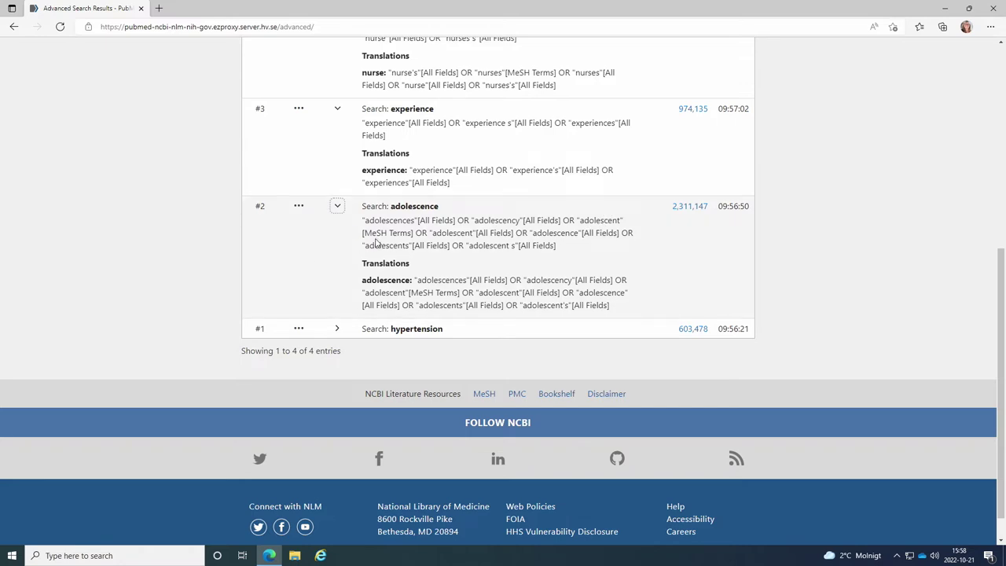
pyautogui.click(337, 329)
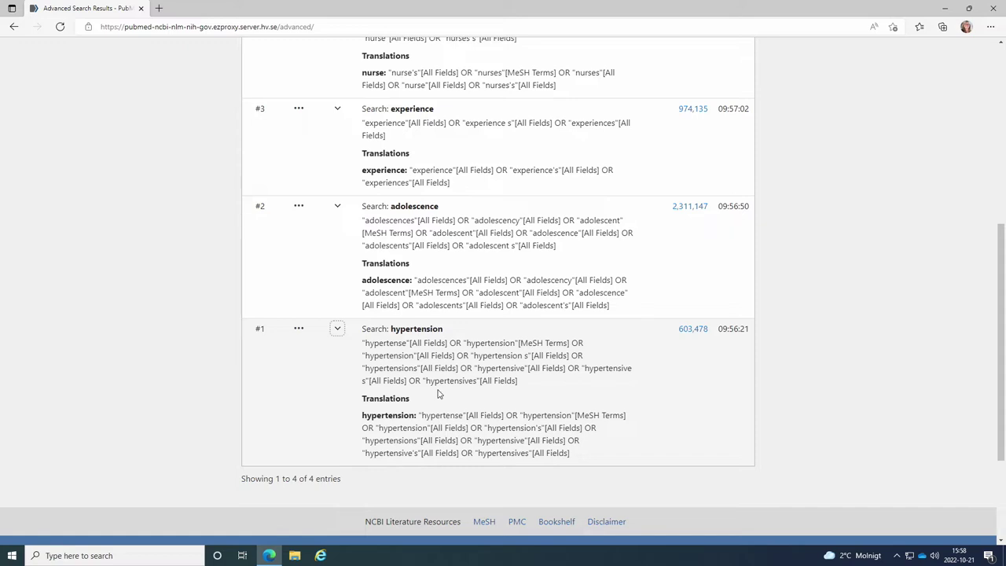
# - Collapse the details of all four searches in the history
pyautogui.click(337, 329)
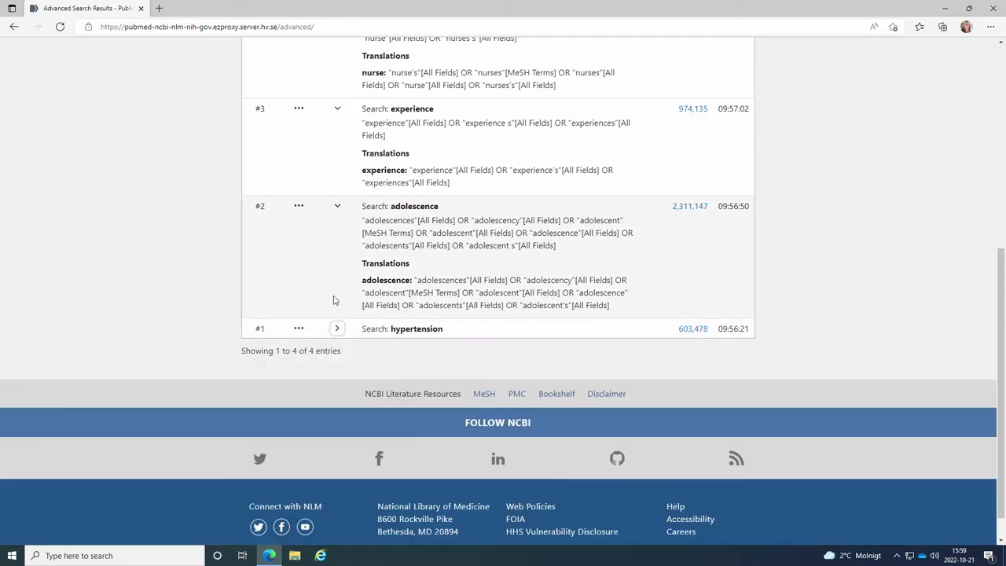
pyautogui.click(337, 205)
pyautogui.click(338, 179)
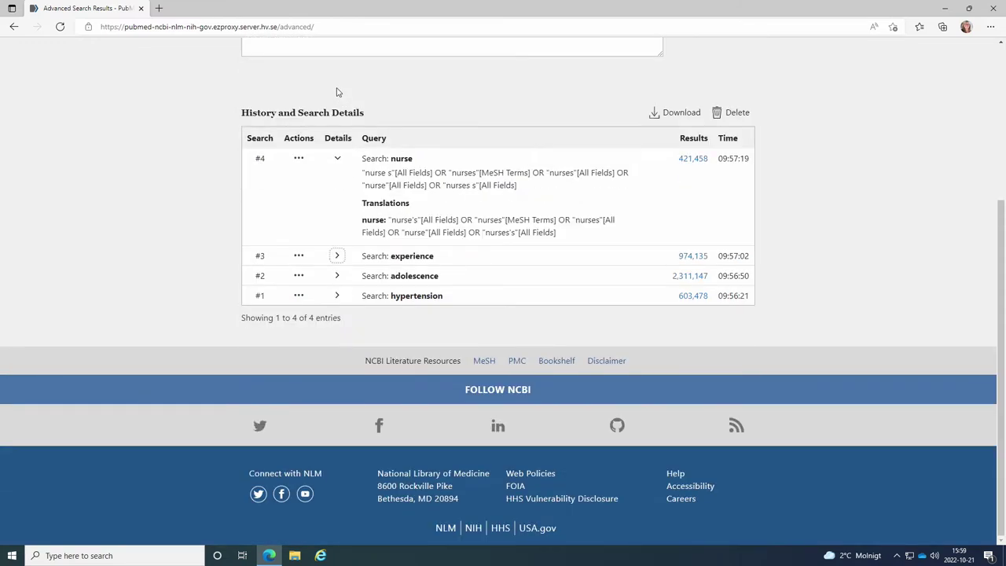
pyautogui.click(338, 160)
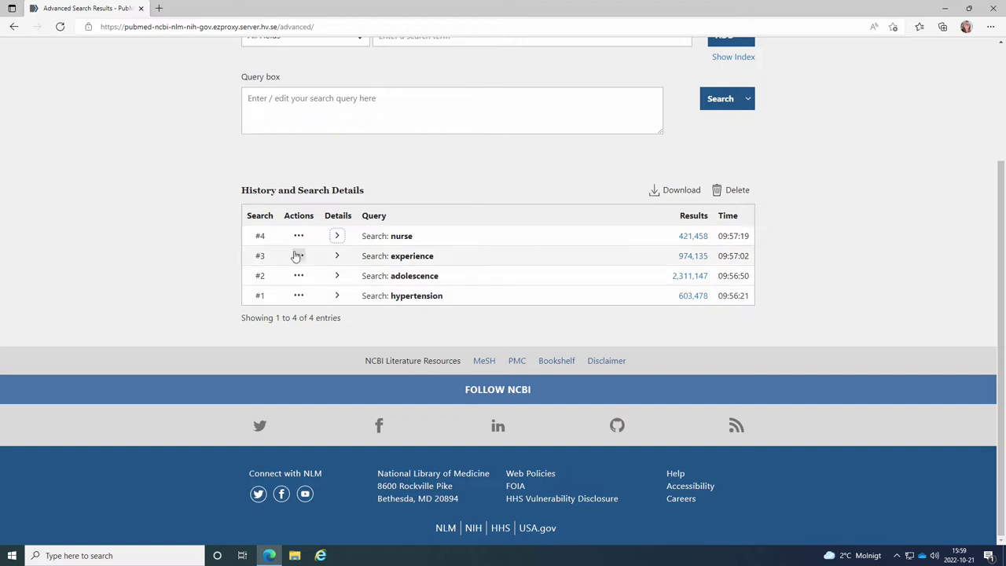
# - Combine the hypertension, adolescence, experience and nurse searches from the history with AND, and run the combined query
pyautogui.click(300, 297)
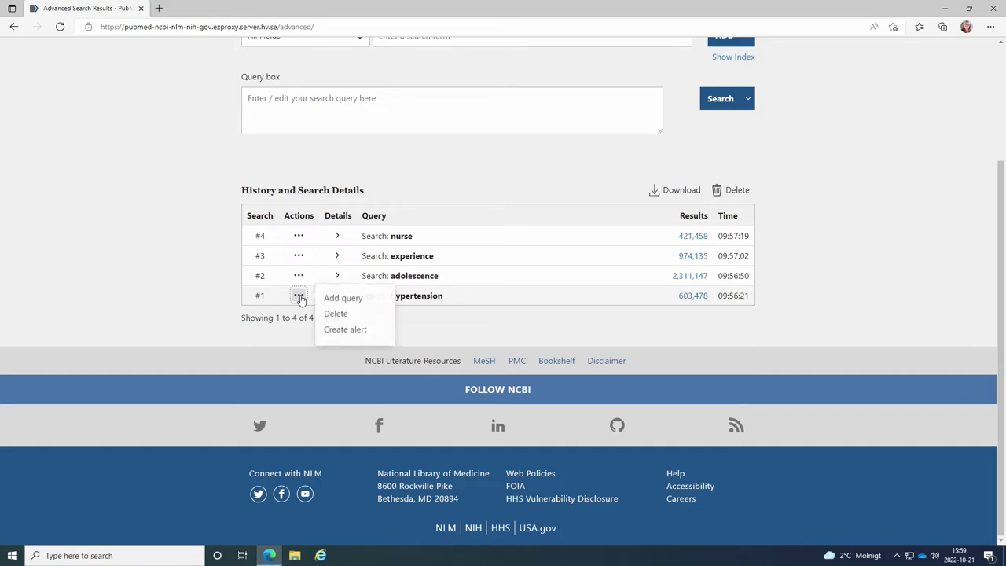
pyautogui.click(330, 300)
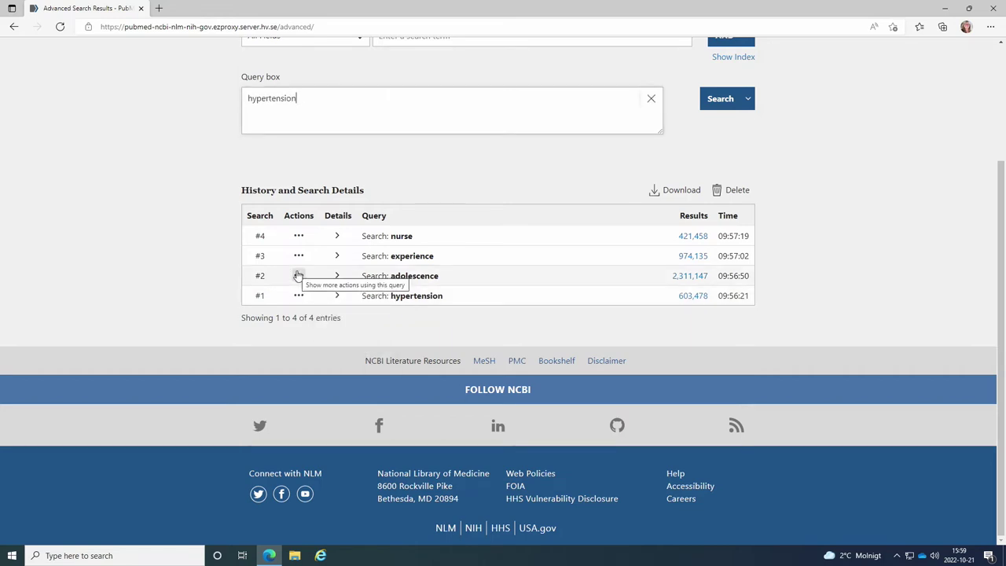
pyautogui.click(298, 275)
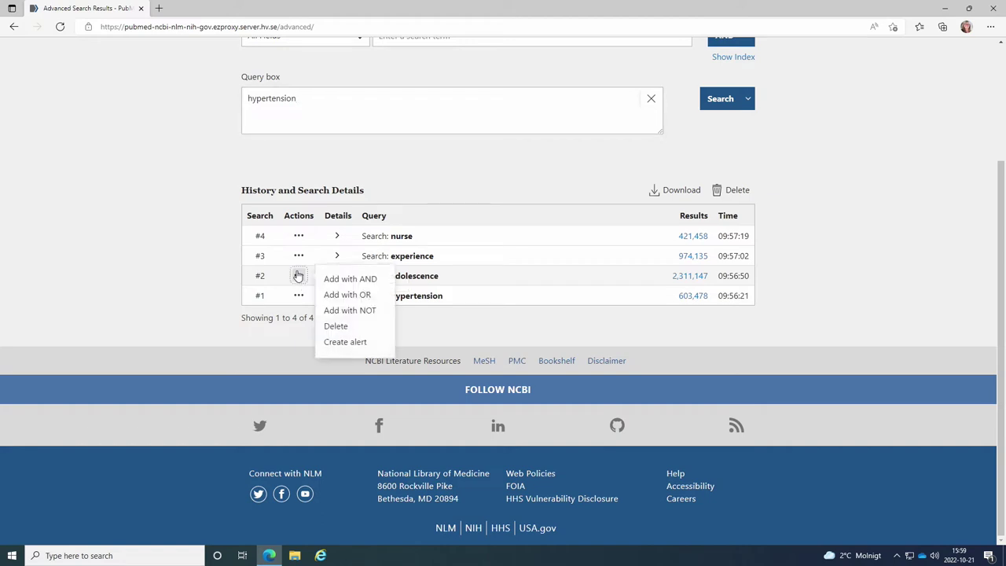
pyautogui.click(346, 280)
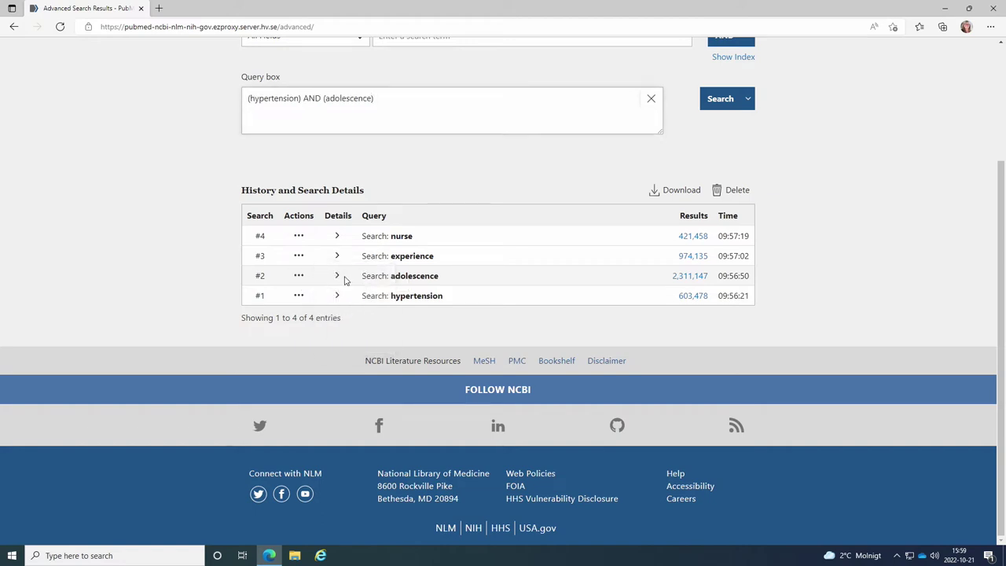
pyautogui.click(299, 257)
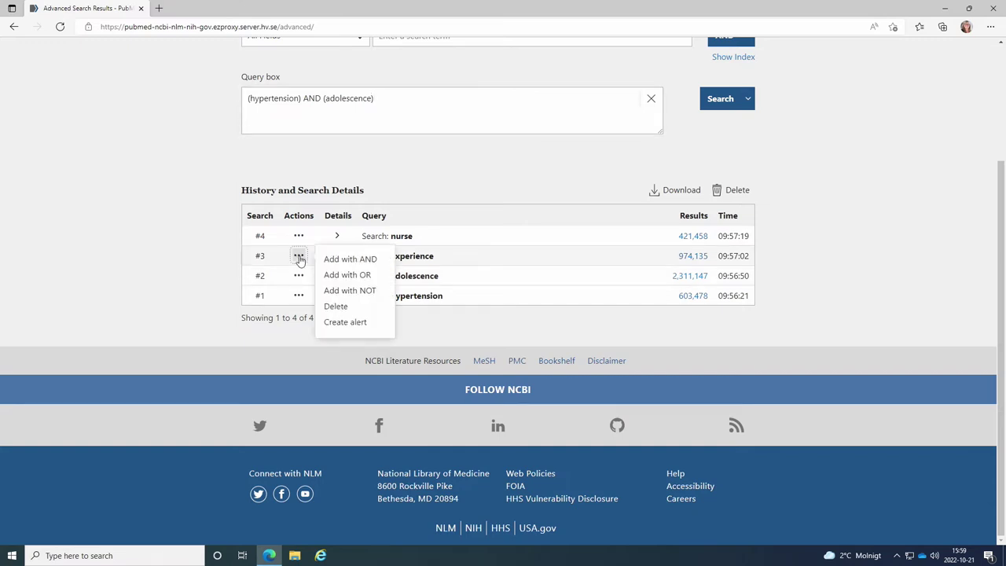
pyautogui.click(340, 259)
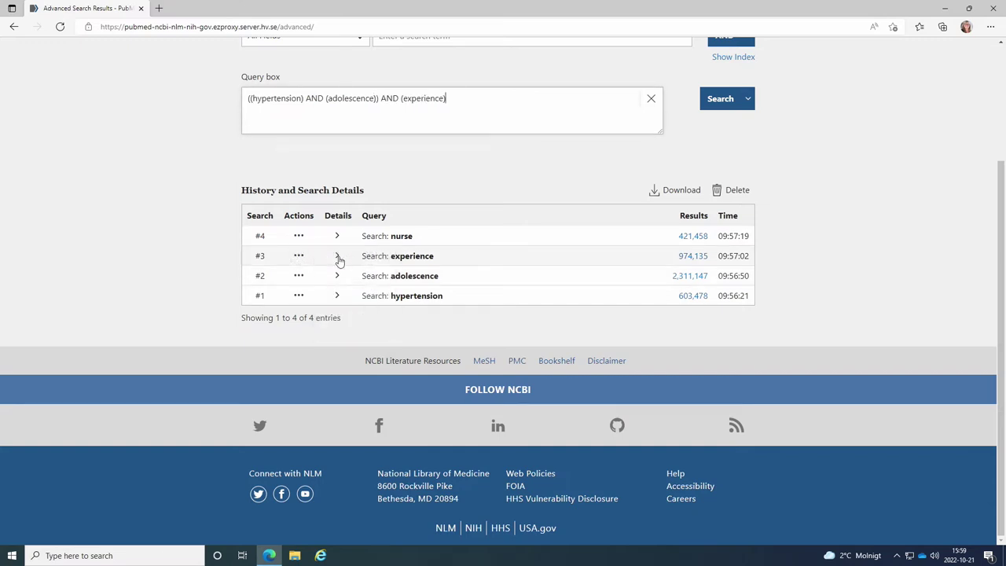
pyautogui.click(299, 236)
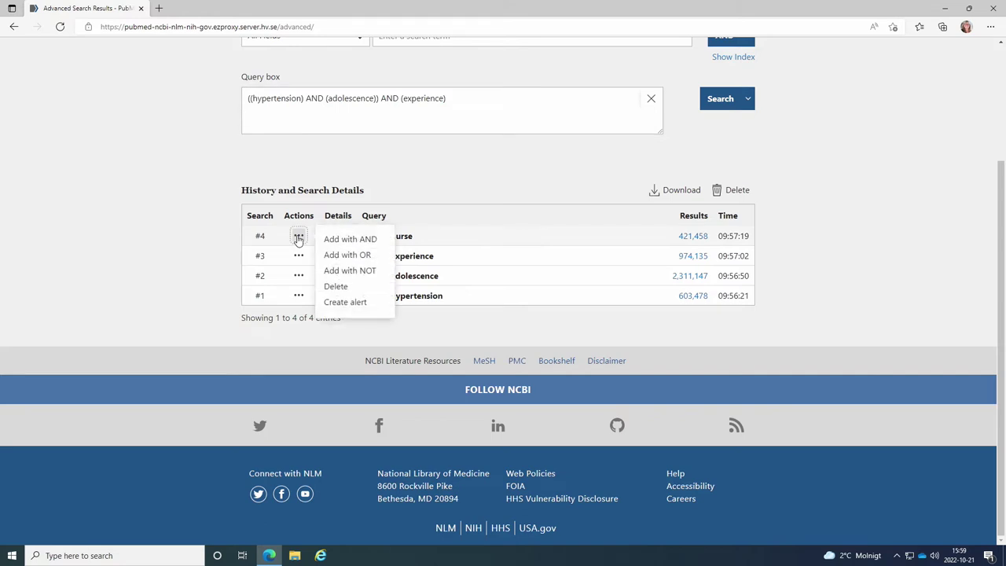
pyautogui.click(332, 239)
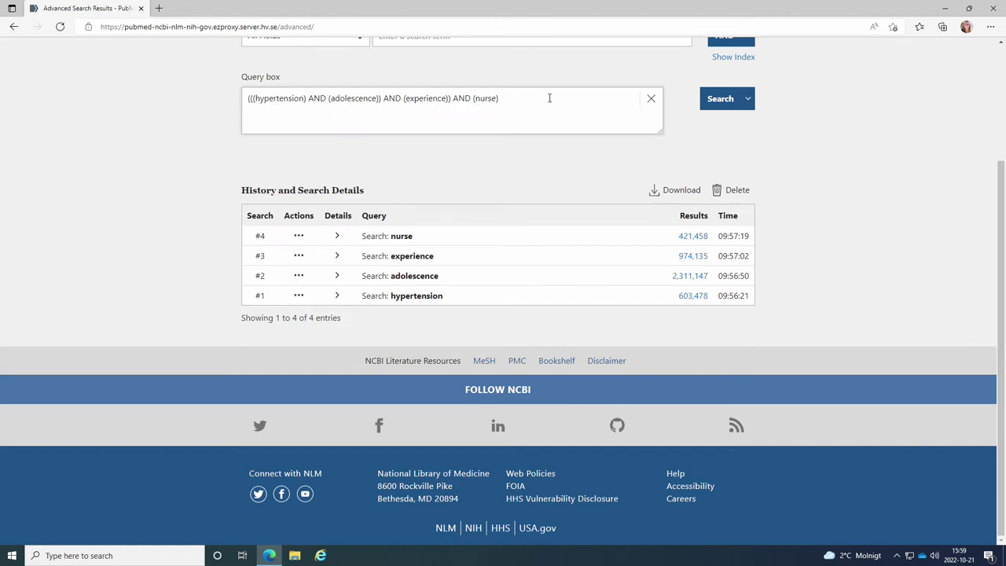
pyautogui.click(720, 106)
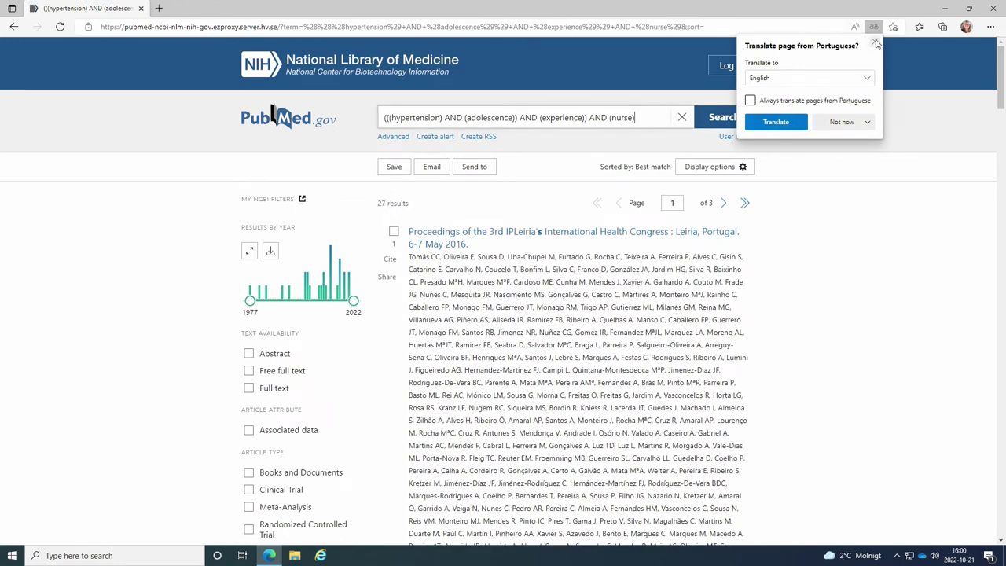
pyautogui.click(874, 41)
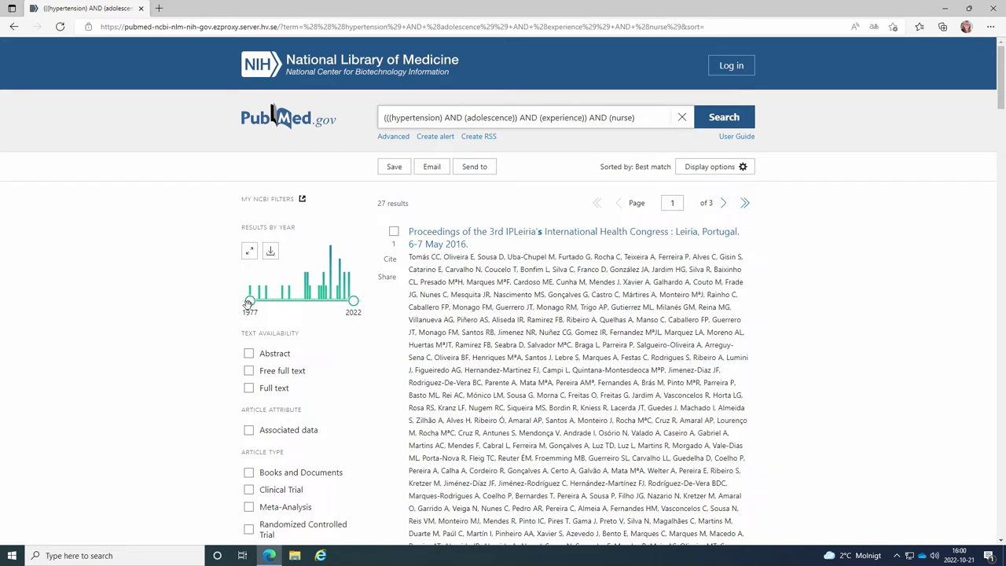
# - Limit the results to the years 2013 to 2022, and add and apply the English language filter
pyautogui.moveTo(249, 301); pyautogui.dragTo(332, 301)
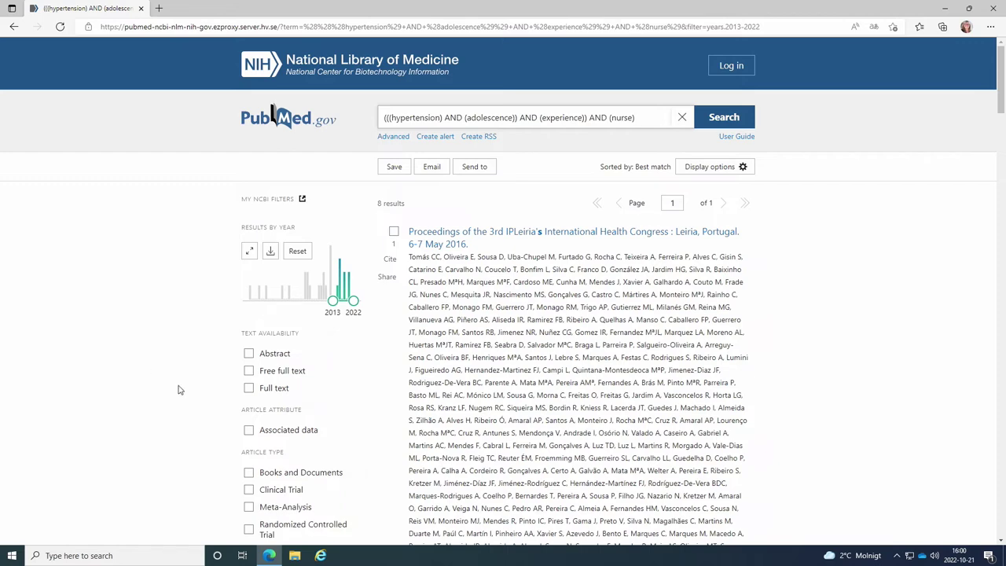
pyautogui.scroll(-3, 180, 389)
pyautogui.scroll(-1, 179, 391)
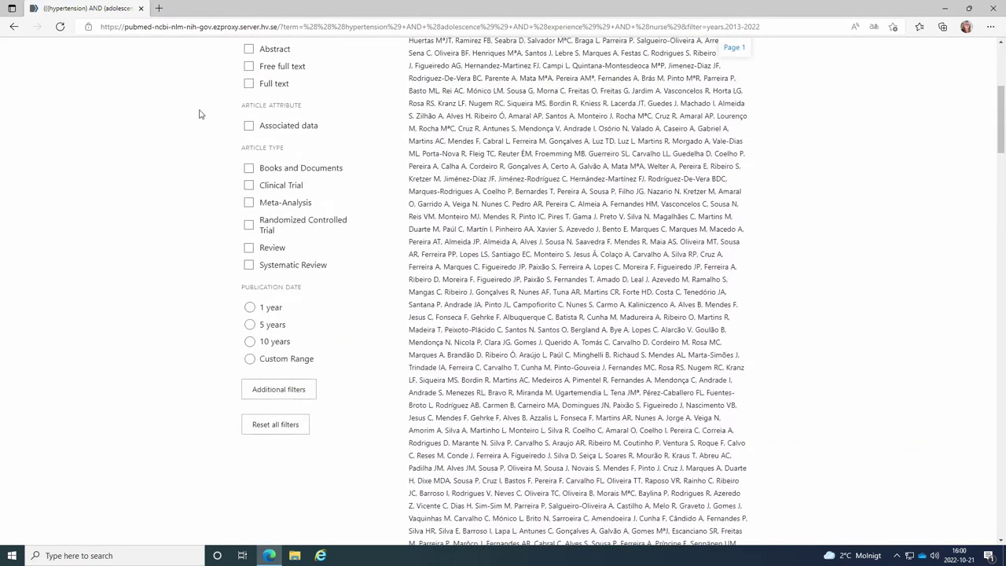
pyautogui.click(265, 393)
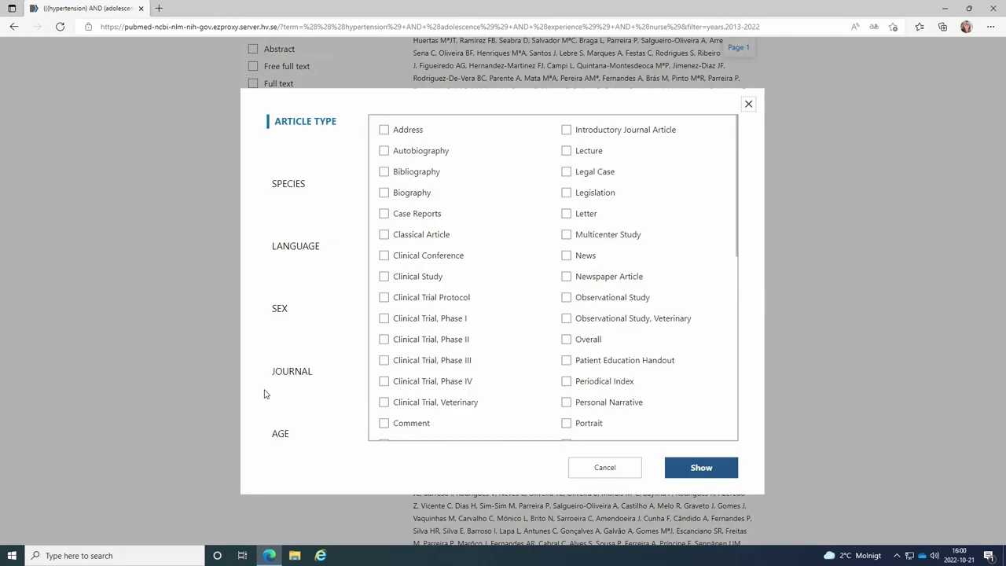
pyautogui.click(297, 248)
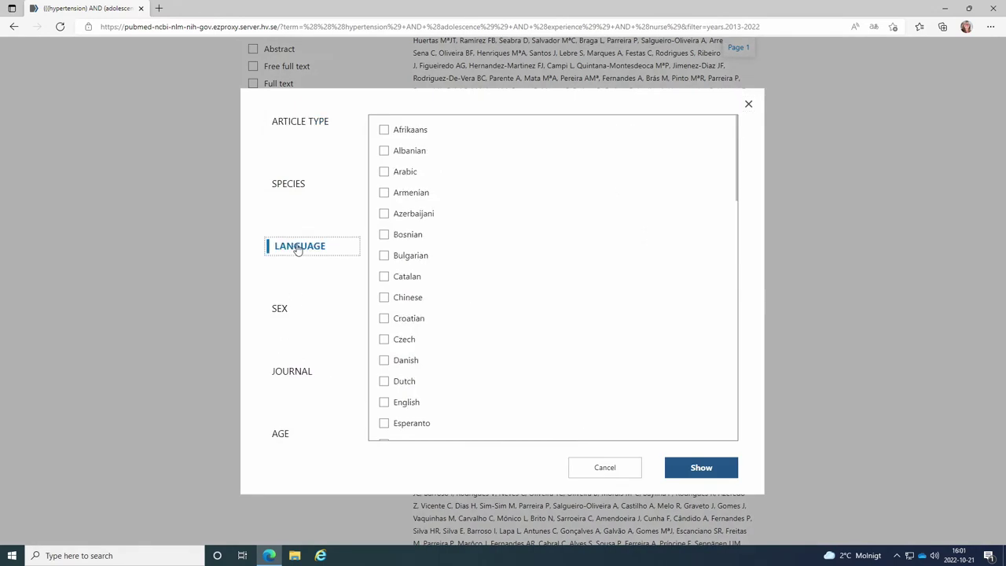
pyautogui.click(405, 403)
pyautogui.click(701, 468)
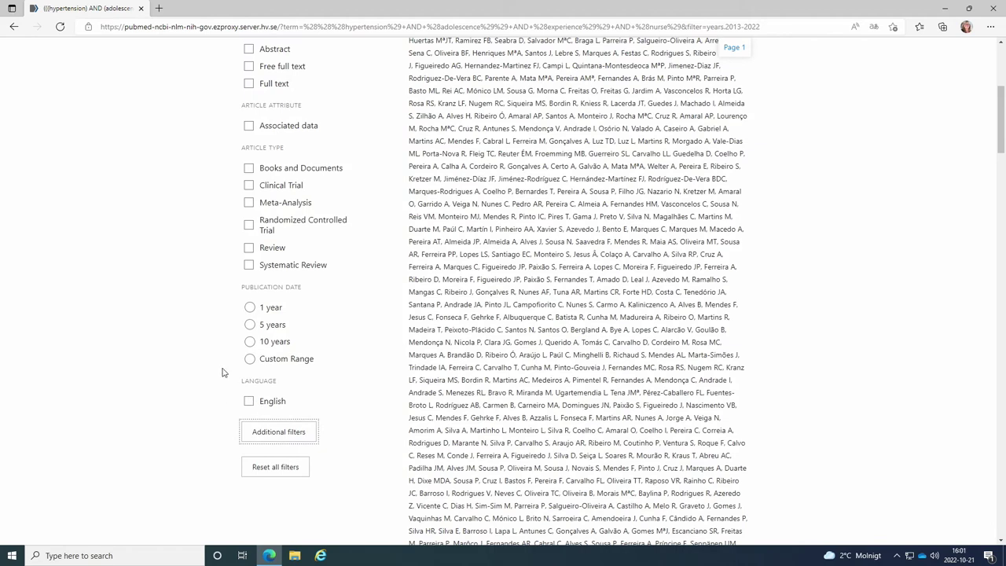
pyautogui.click(248, 401)
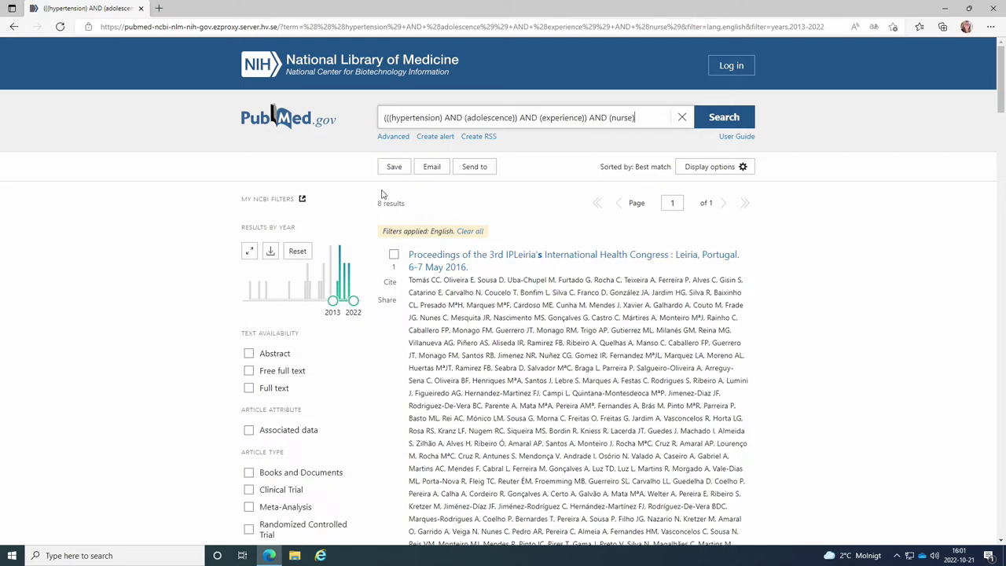
# - Look through the filtered results and open the article "Resilience Intervention for Young Adults With Adverse Childhood Experiences"
pyautogui.scroll(-6, 384, 373)
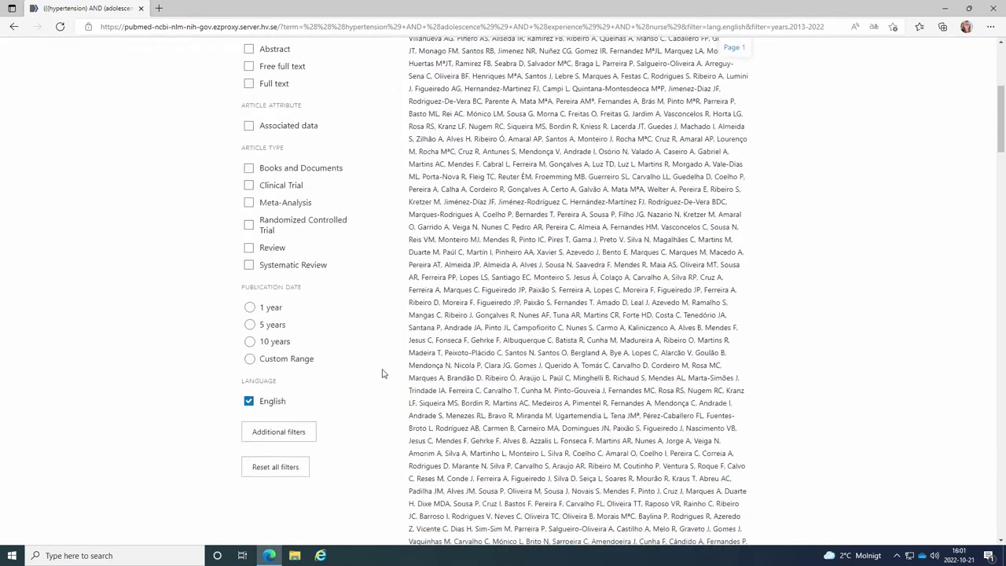
pyautogui.scroll(-5, 381, 378)
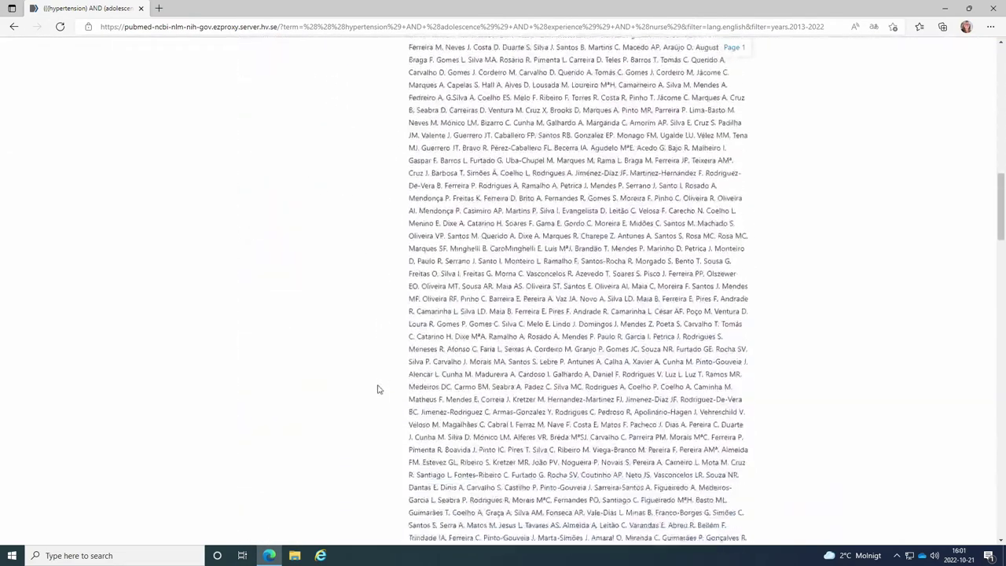
pyautogui.scroll(-4, 374, 388)
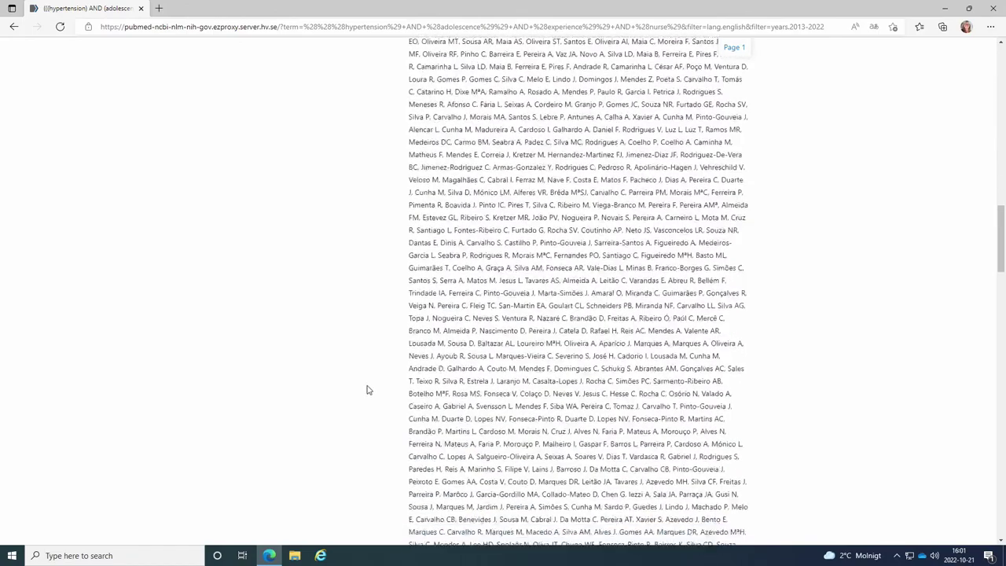
pyautogui.scroll(-6, 365, 391)
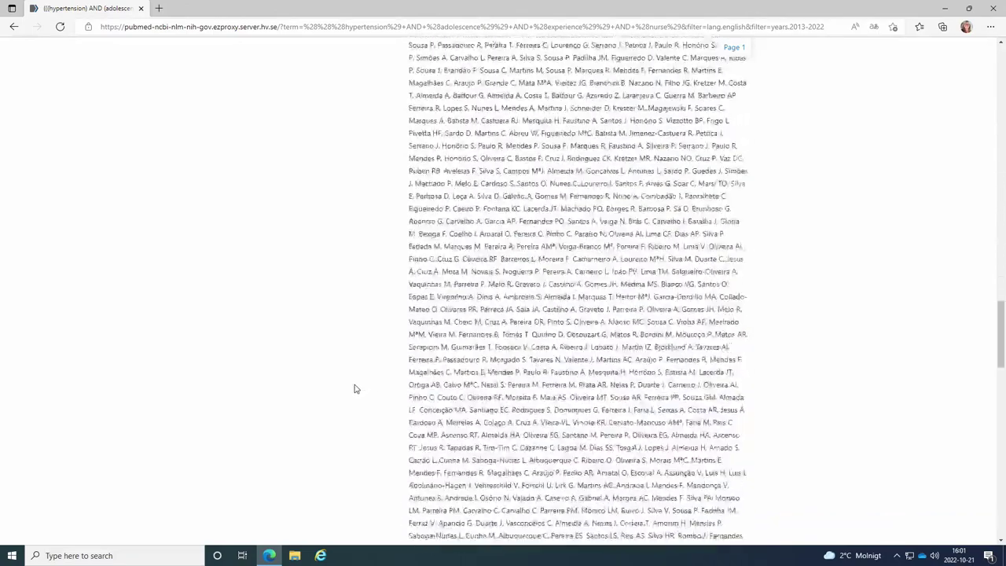
pyautogui.scroll(-5, 341, 378)
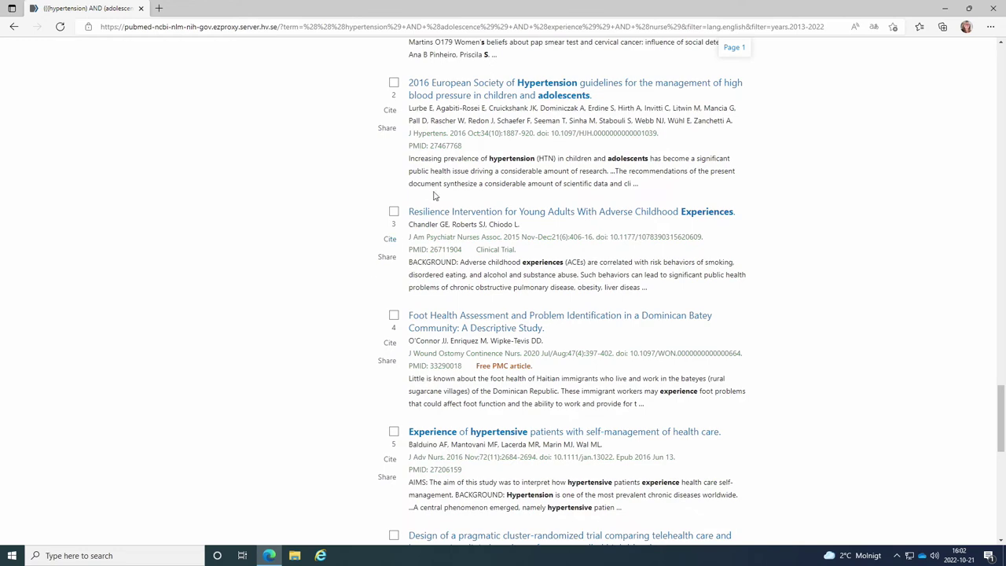
pyautogui.click(452, 212)
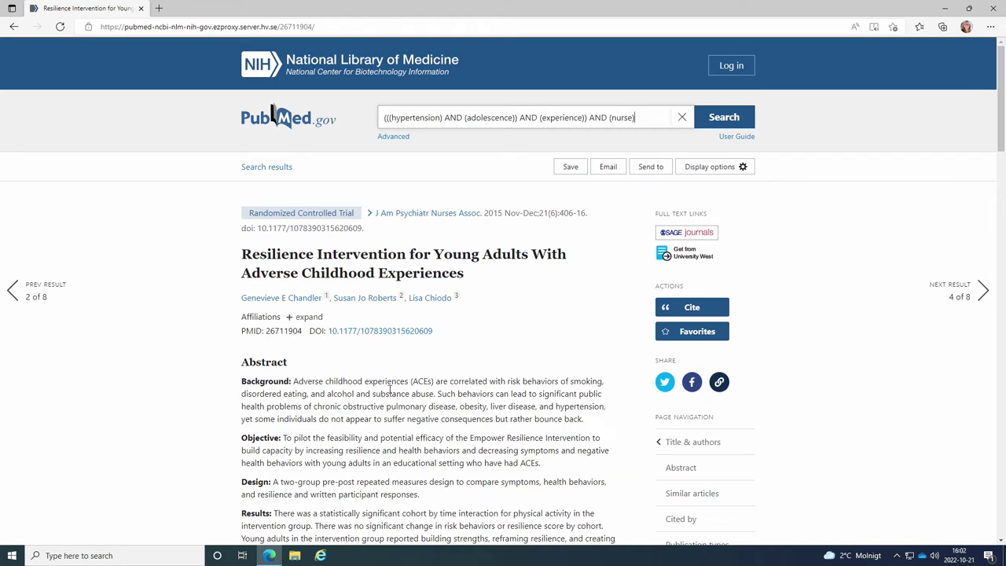
# - Review the article's abstract, keywords, similar articles, citing articles and MeSH terms, and return to the start of the record
pyautogui.scroll(-3, 389, 390)
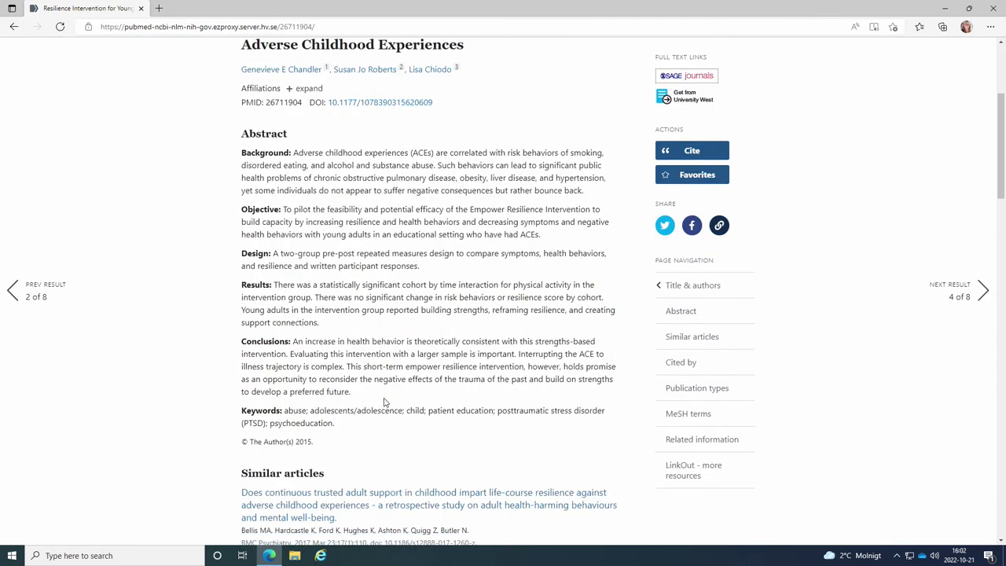
pyautogui.scroll(-3, 384, 402)
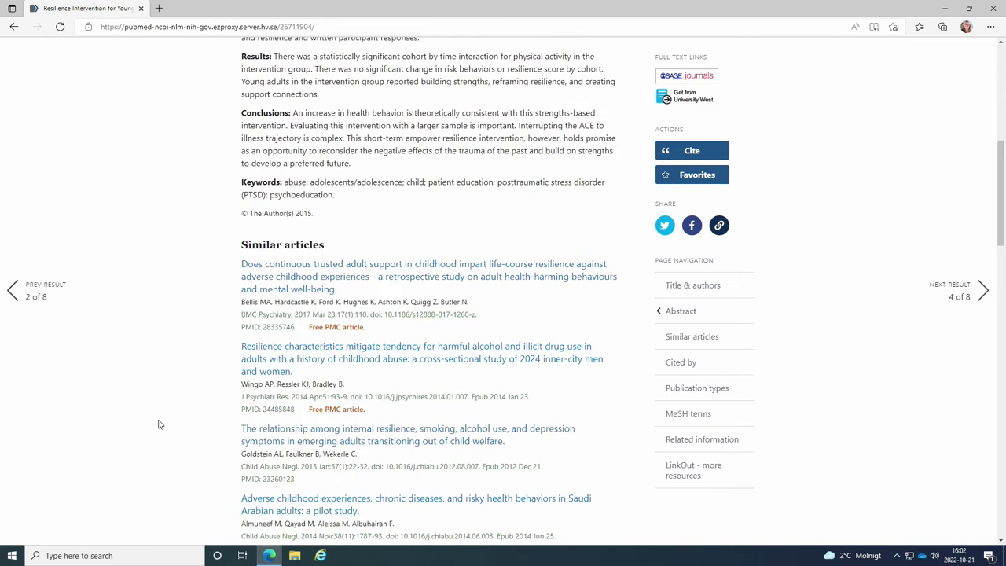
pyautogui.scroll(-4, 158, 424)
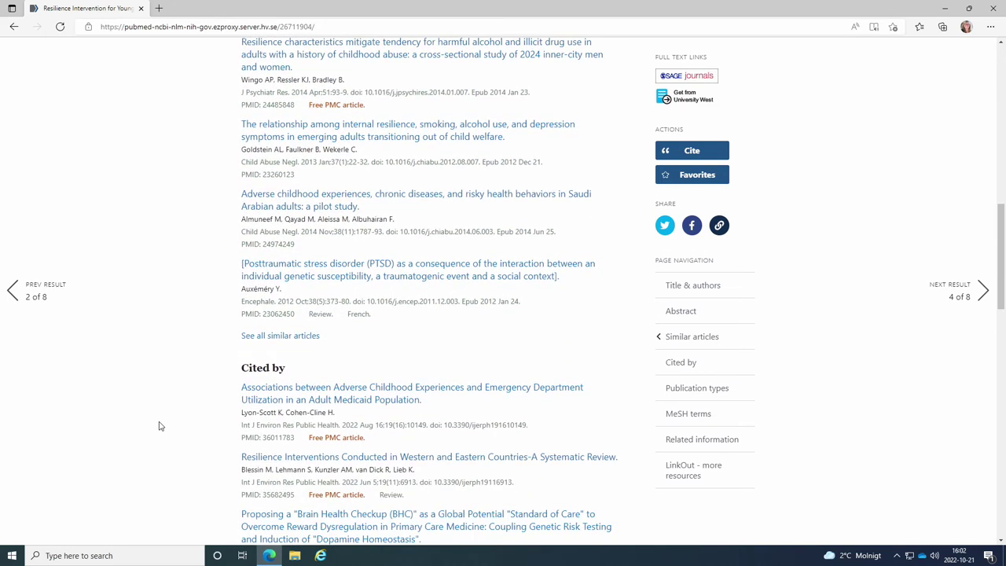
pyautogui.scroll(-4, 159, 426)
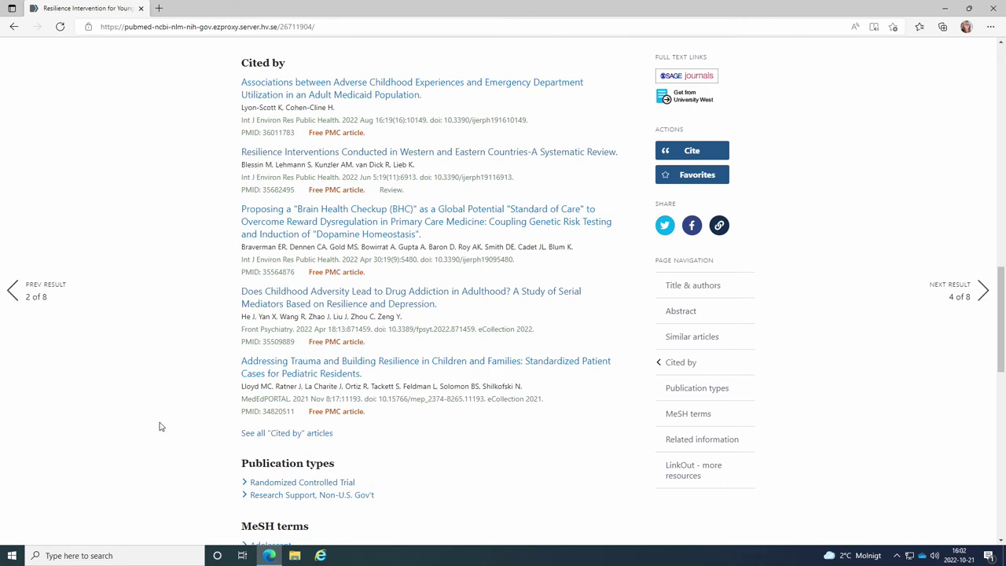
pyautogui.scroll(-4, 160, 426)
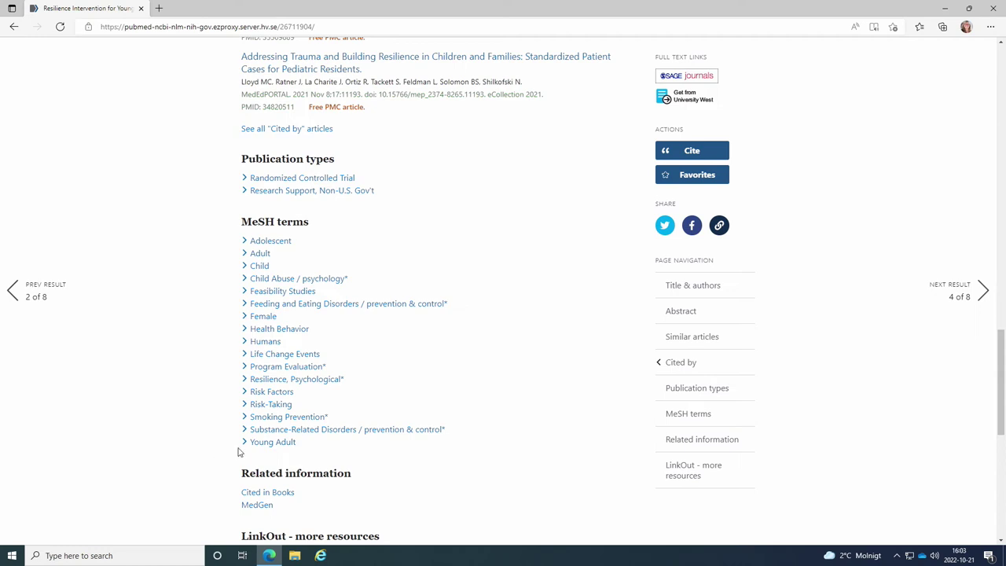
pyautogui.scroll(5, 385, 420)
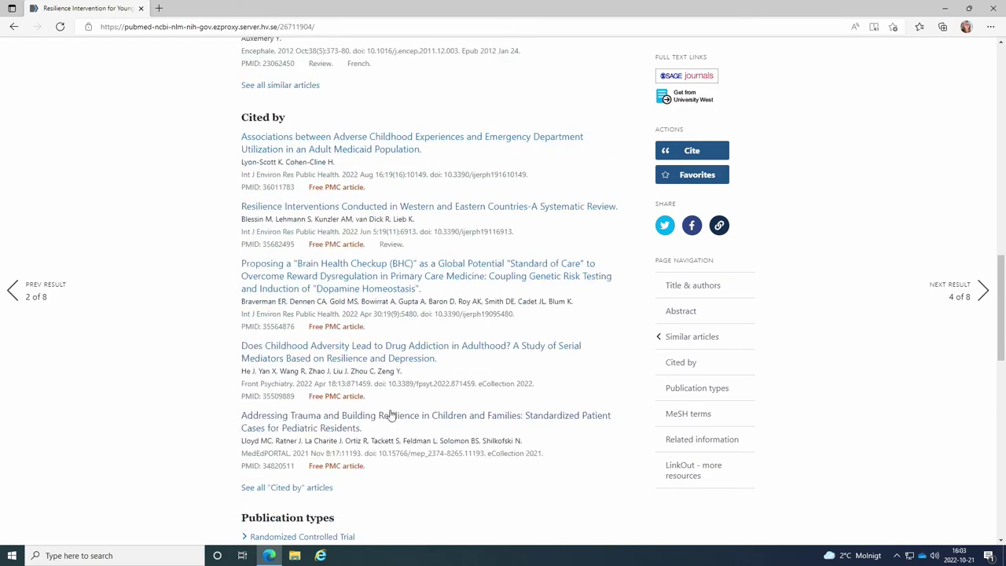
pyautogui.scroll(12, 502, 397)
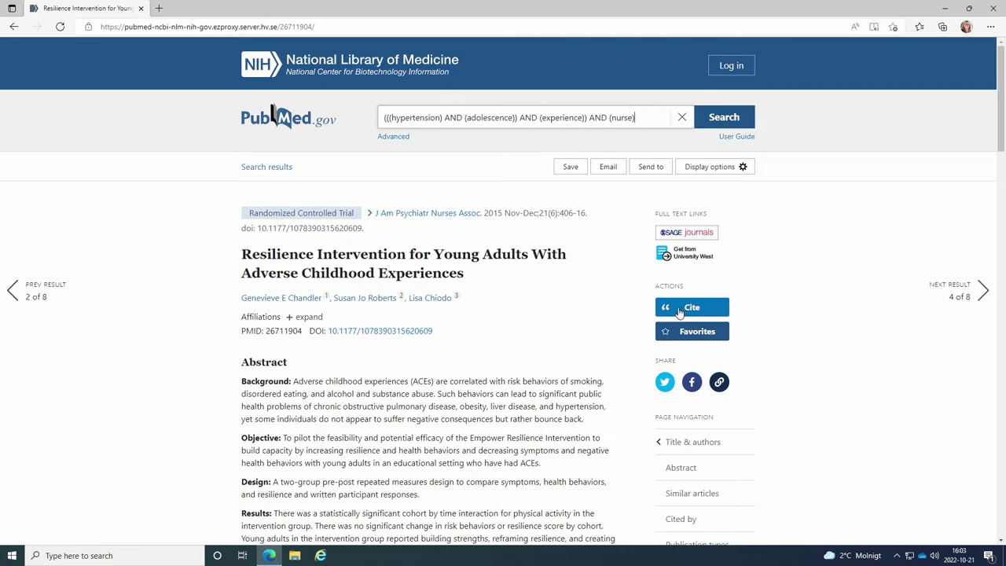
# - Go back to the filtered results list and look over the remaining articles
pyautogui.click(14, 28)
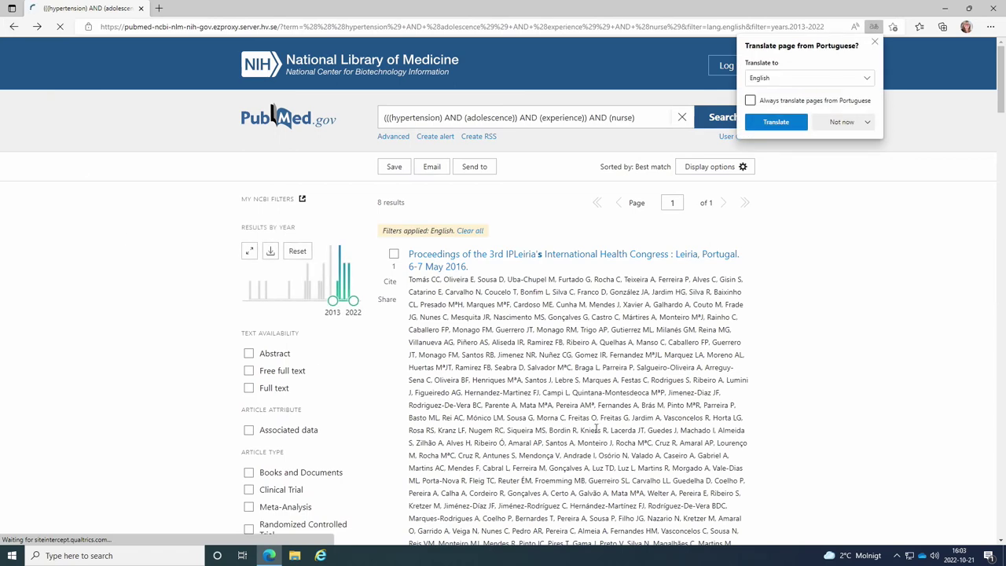
pyautogui.scroll(-8, 593, 402)
pyautogui.scroll(-1, 594, 402)
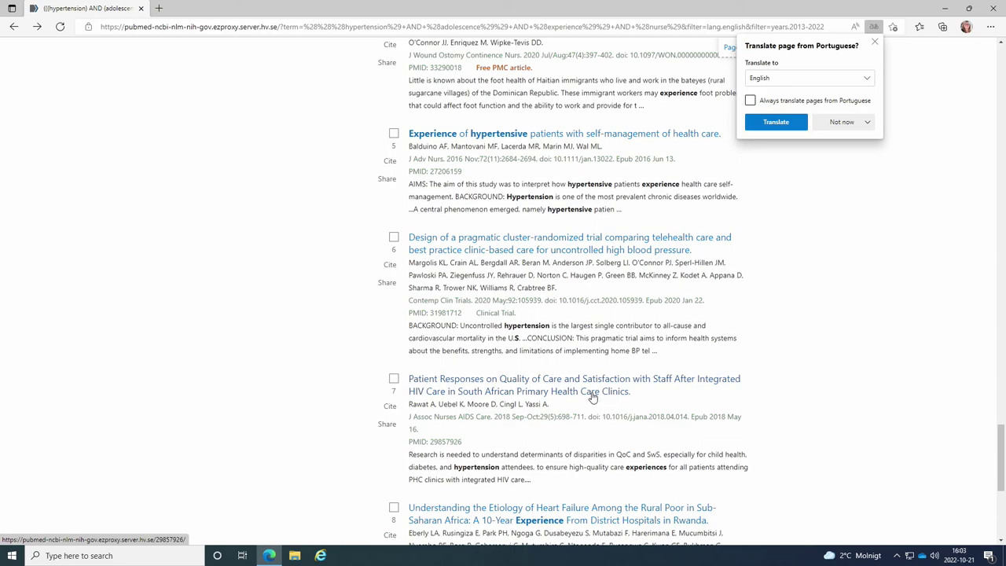
# - Open the advanced search and review the history of single, combined and filtered searches
pyautogui.scroll(2, 138, 278)
pyautogui.scroll(6, 143, 296)
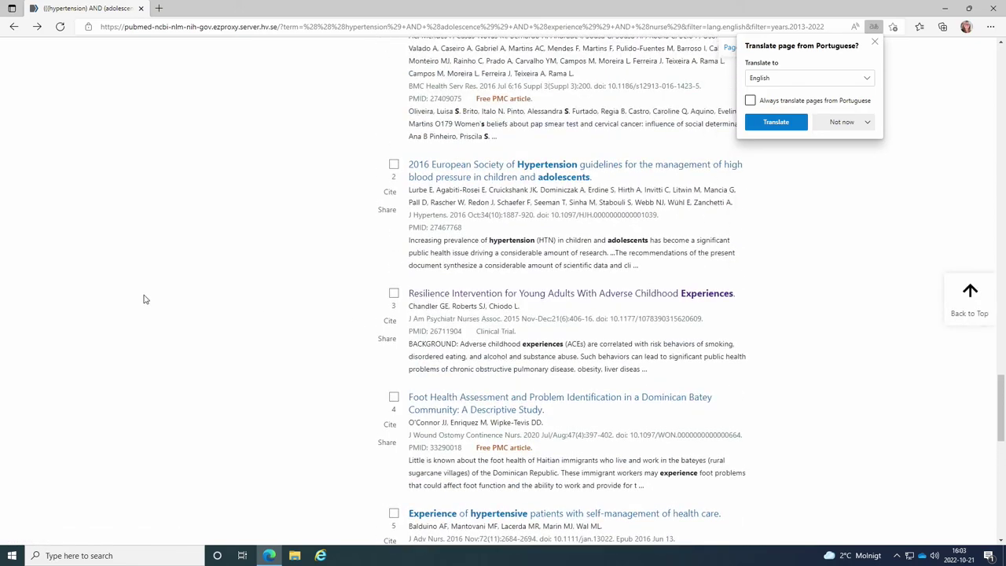
pyautogui.scroll(10, 275, 335)
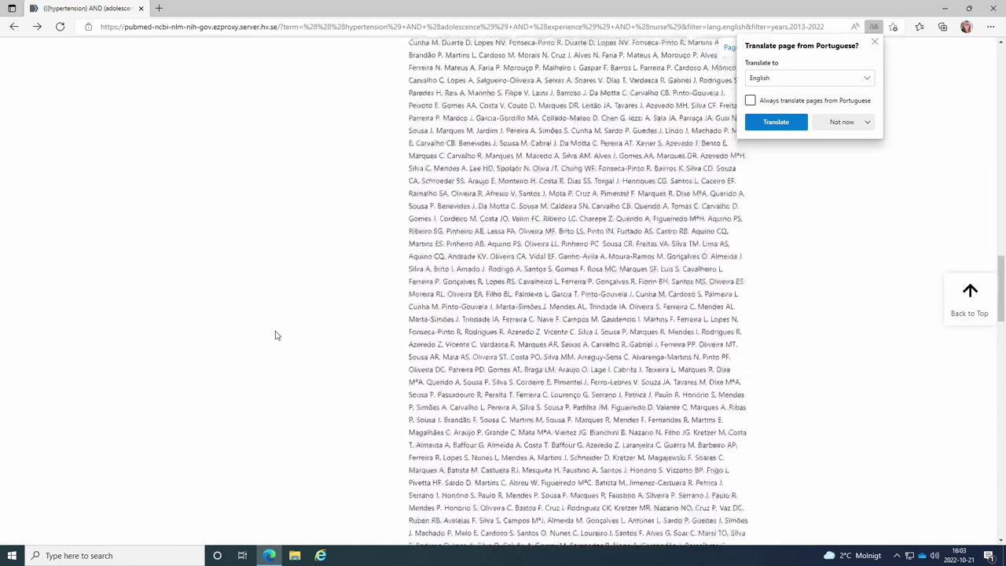
pyautogui.scroll(3, 299, 322)
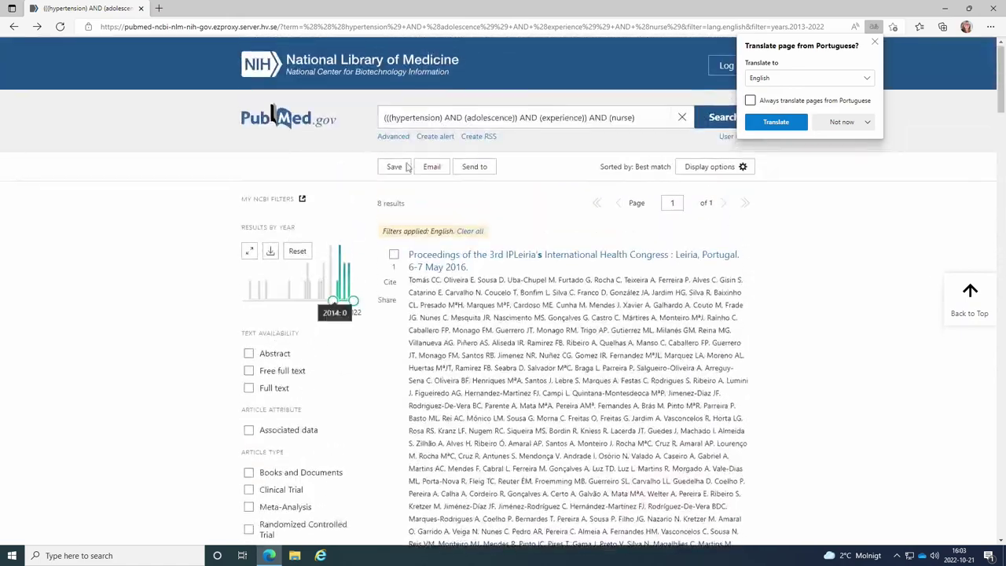
pyautogui.click(392, 140)
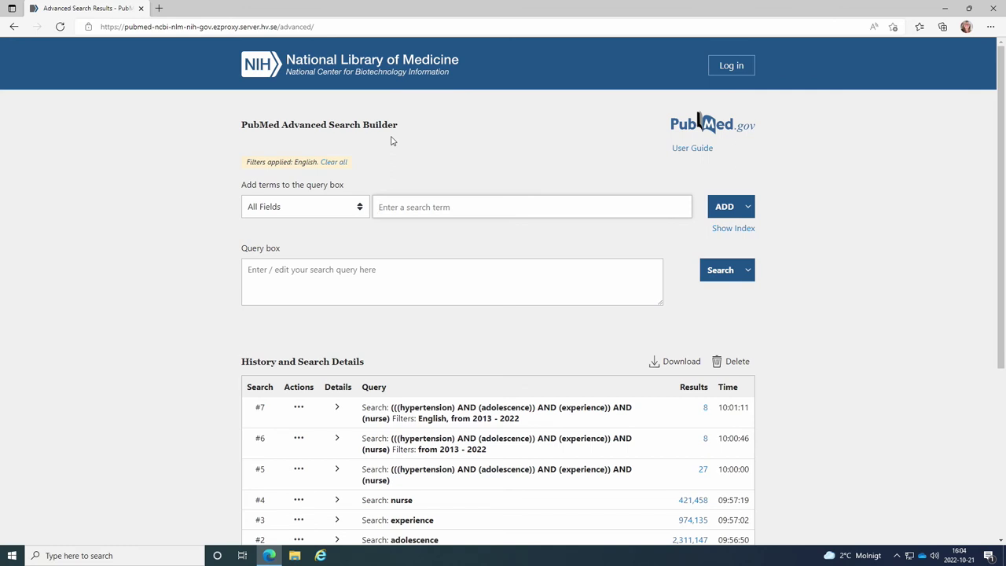
pyautogui.scroll(-2, 196, 462)
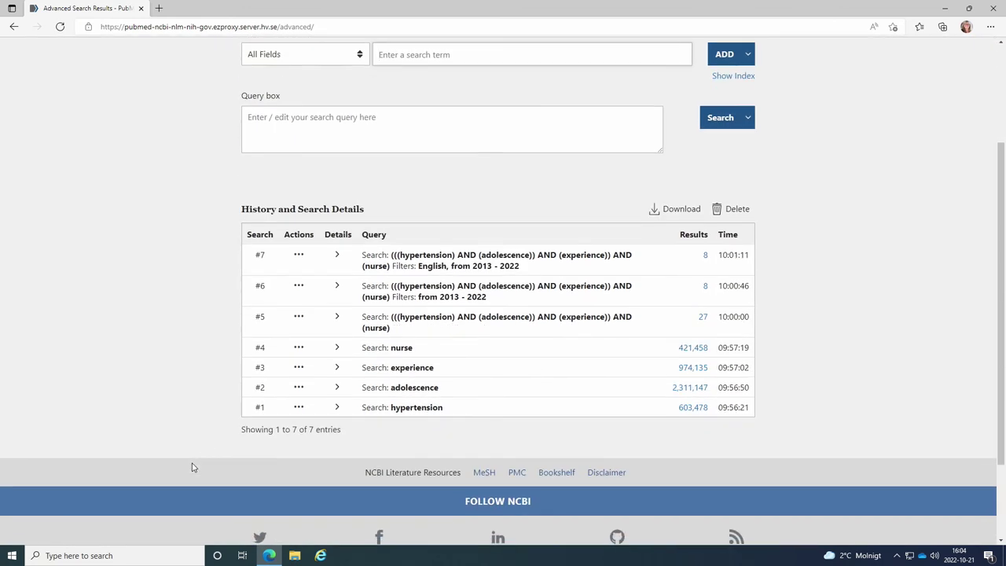